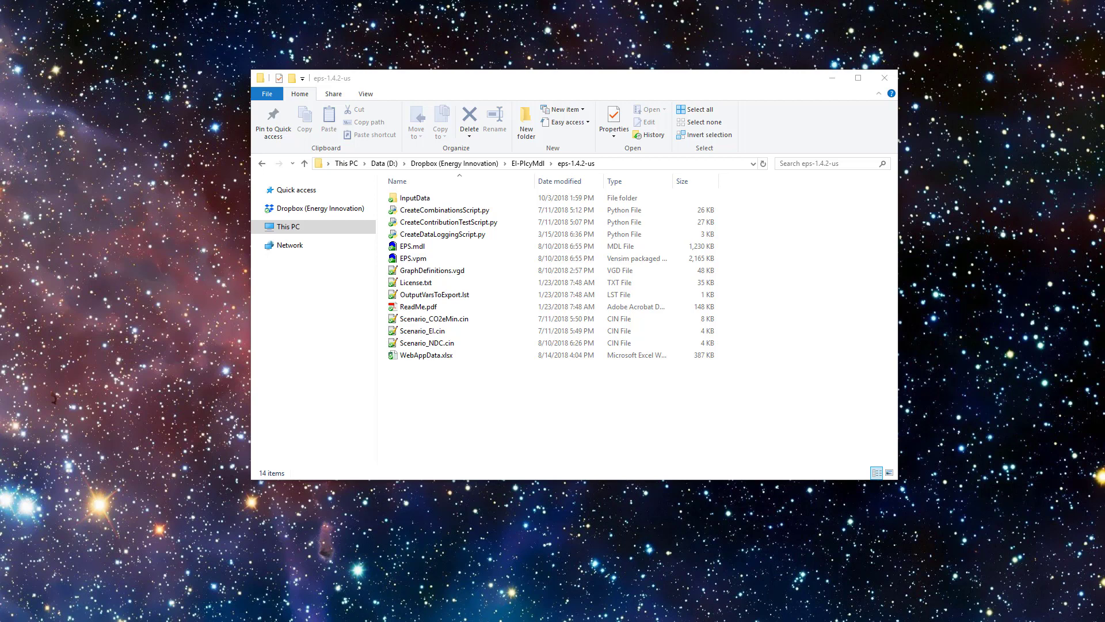
Select the InputData folder inside D:\Dropbox\EI-PlcyMdl\eps-1.4.2-us
{"action": "left_click", "coordinate": [429, 199]}
Open InputData to list its 14 sector subfolders and the acronym-key and cpi workbooks
{"action": "double_click", "coordinate": [429, 199]}
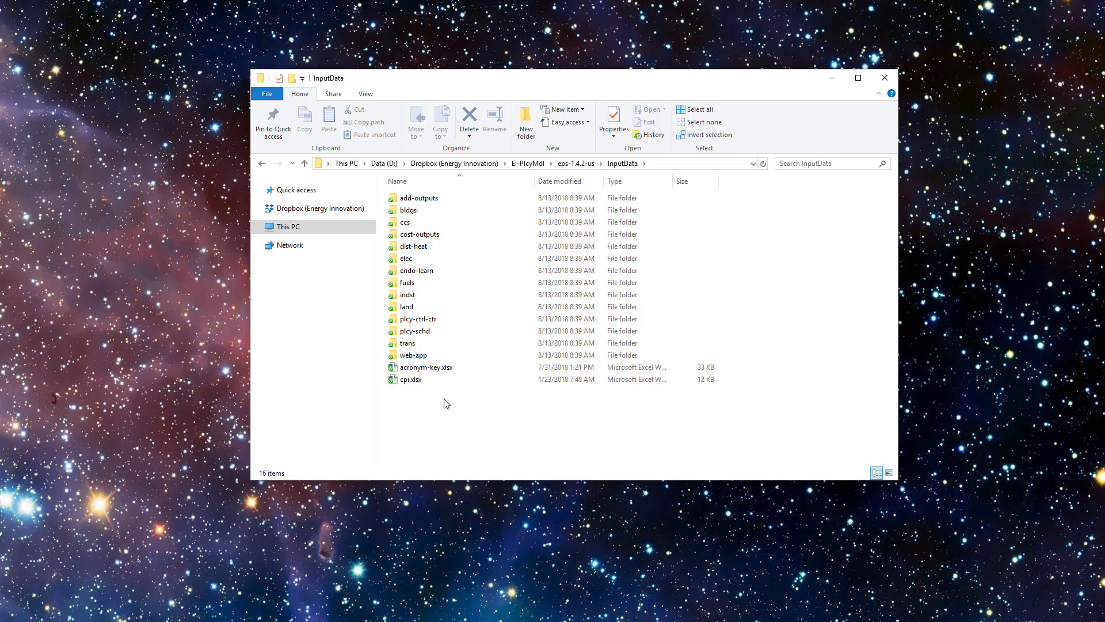
Open acronym-key.xlsx in Excel and view its Key to Variables sheet
{"action": "double_click", "coordinate": [450, 368]}
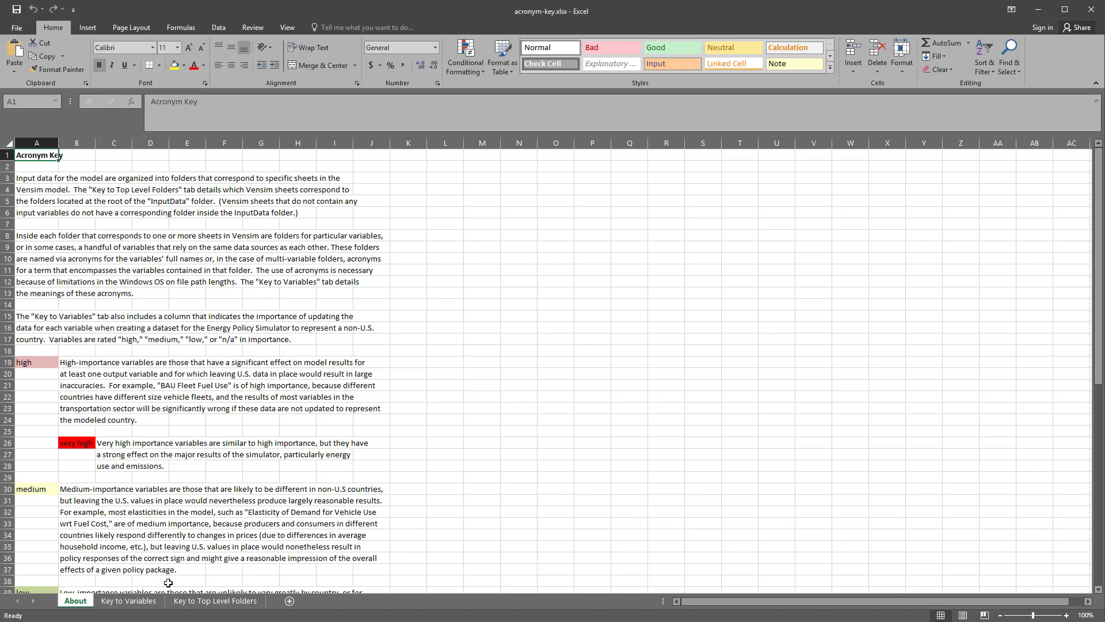
{"action": "left_click", "coordinate": [152, 602]}
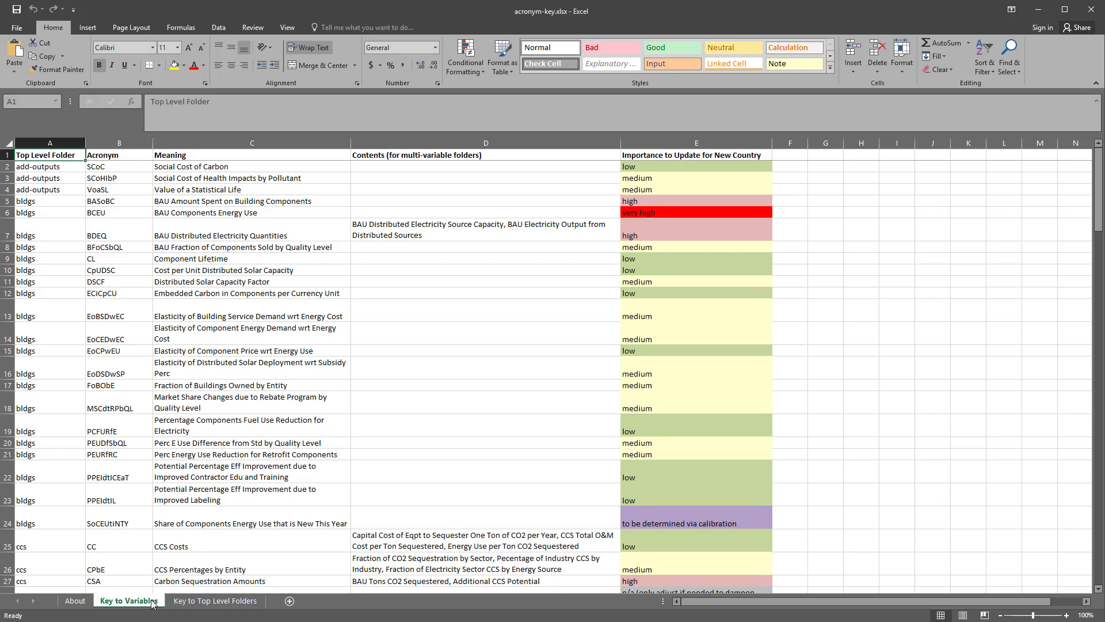
{"action": "scroll", "coordinate": [153, 602], "scroll_direction": "down", "scroll_amount": 2}
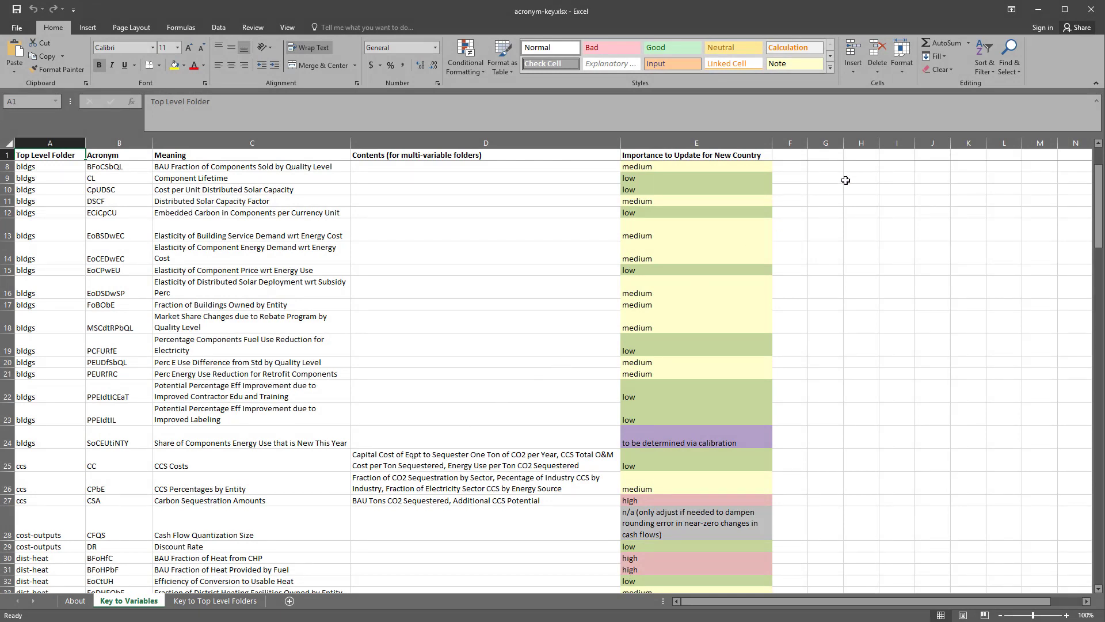
Close the acronym-key workbook and navigate to InputData\indst\BIFUbC
{"action": "left_click", "coordinate": [1088, 10]}
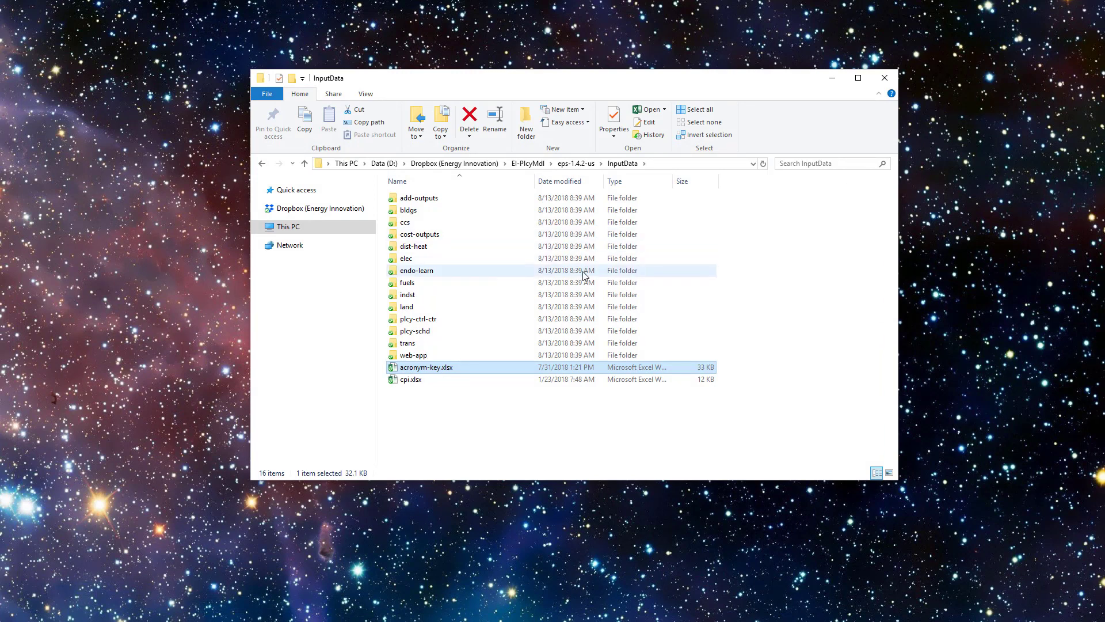
{"action": "double_click", "coordinate": [501, 295]}
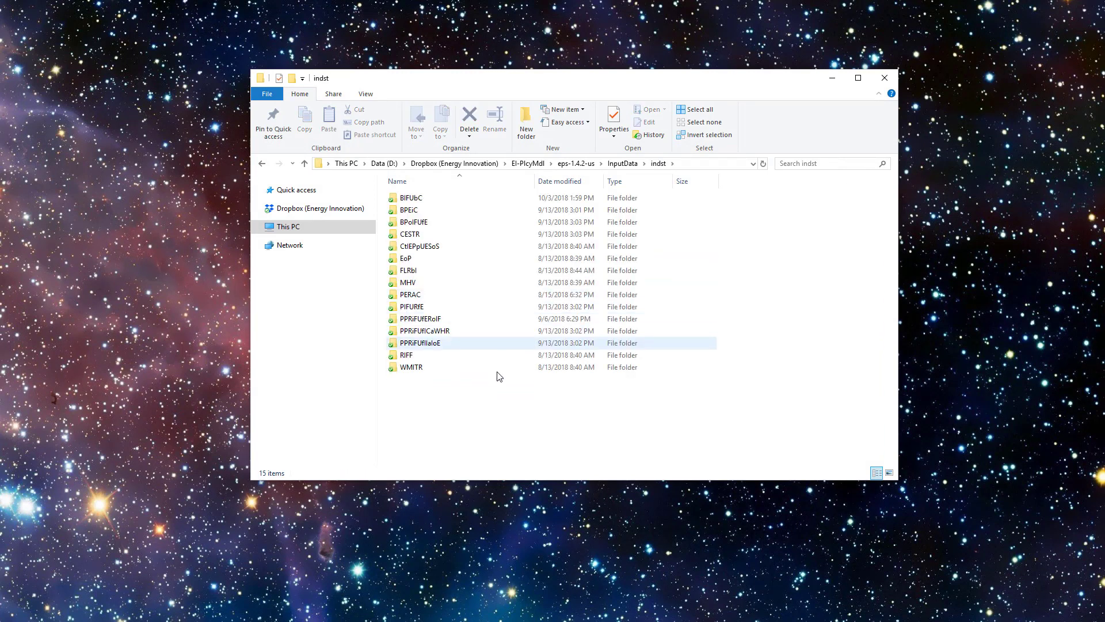
{"action": "left_click", "coordinate": [515, 203]}
{"action": "double_click", "coordinate": [512, 201]}
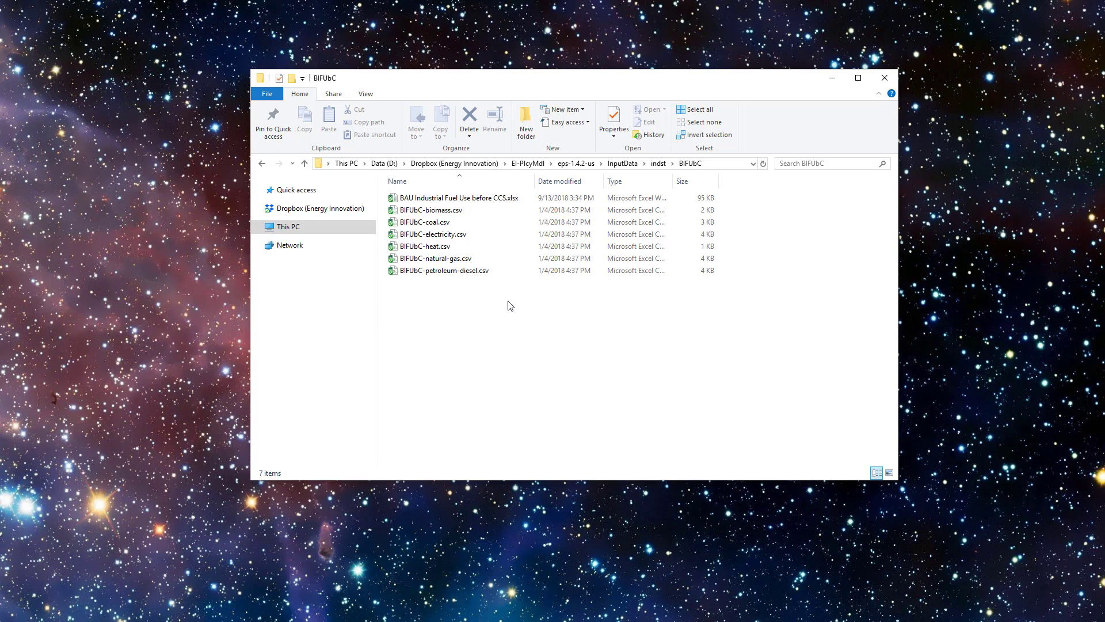
Open BAU Industrial Fuel Use before CCS.xlsx and view its Data sheet
{"action": "double_click", "coordinate": [523, 199]}
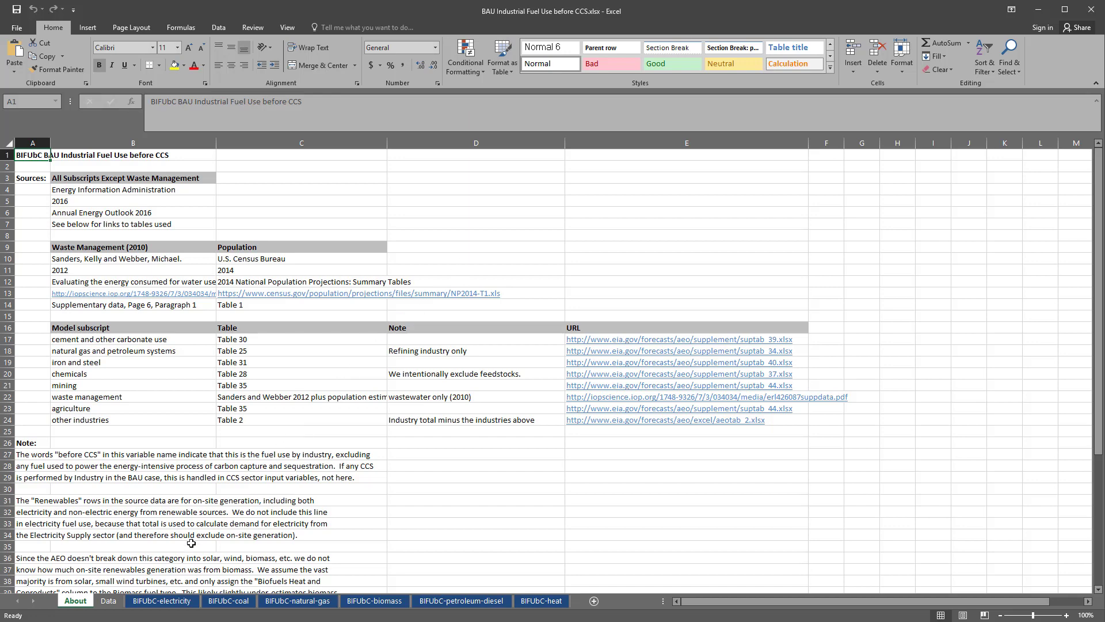
{"action": "left_click", "coordinate": [108, 602]}
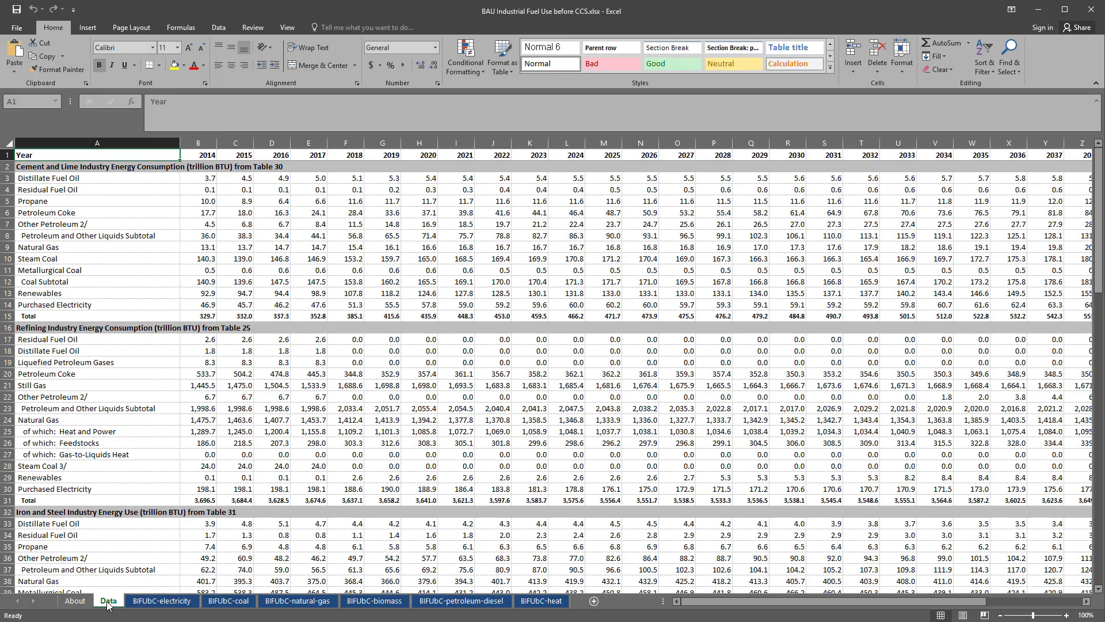
View the BIFUbC-natural-gas sheet, then close the BAU Industrial Fuel Use workbook
{"action": "left_click", "coordinate": [308, 602]}
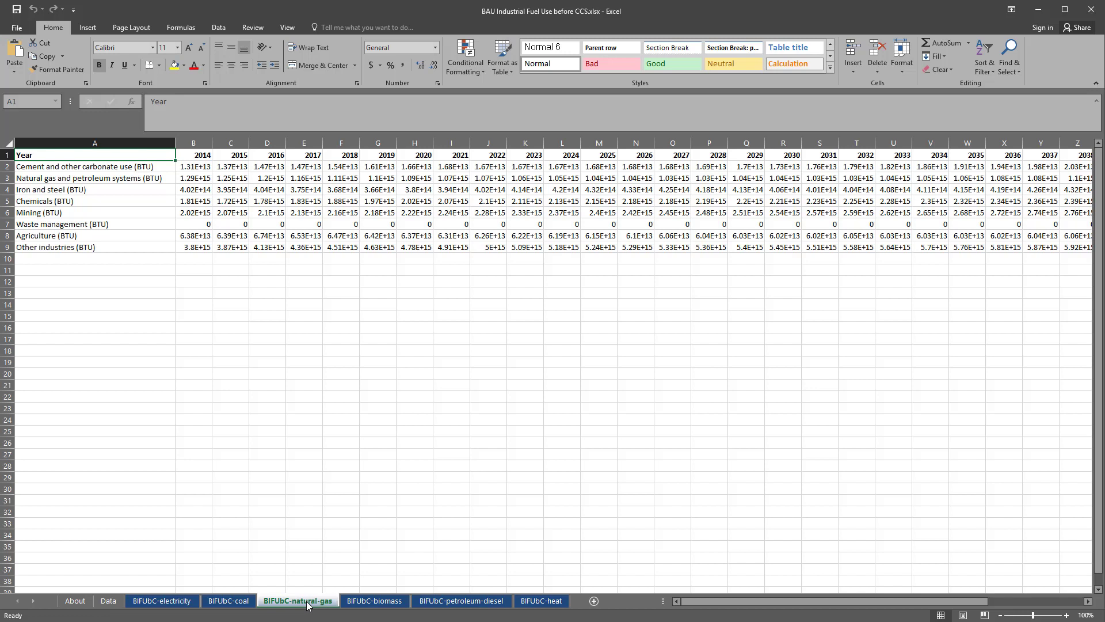
{"action": "left_click", "coordinate": [1099, 17]}
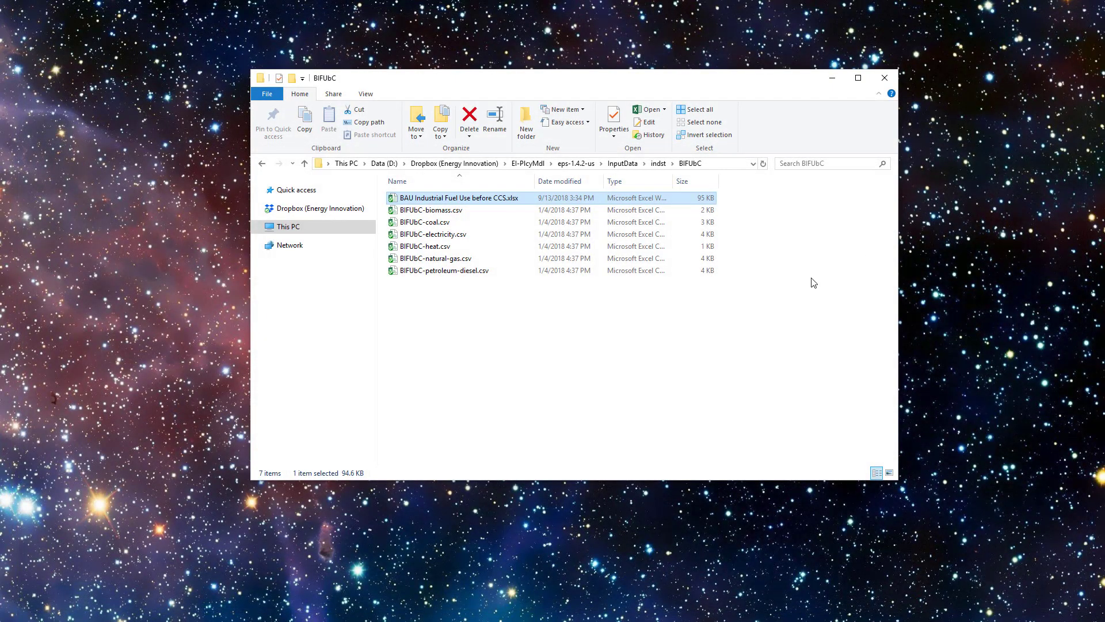
Navigate from InputData to plcy-schd\FoPITY to list the FoPITY CSVs and workbook
{"action": "left_click", "coordinate": [634, 164]}
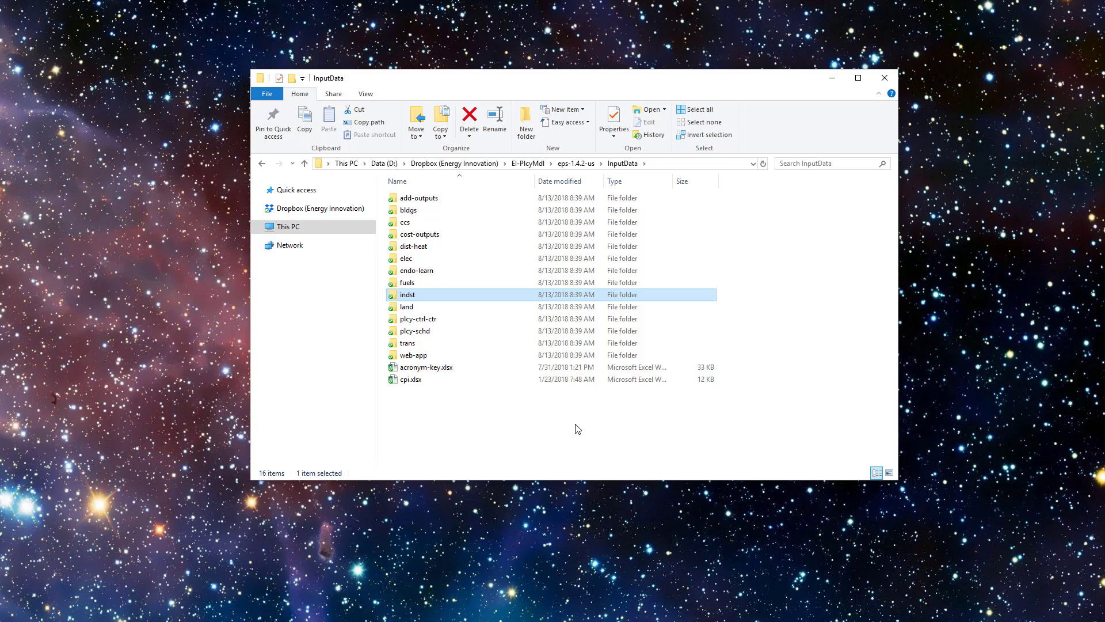
{"action": "double_click", "coordinate": [506, 333]}
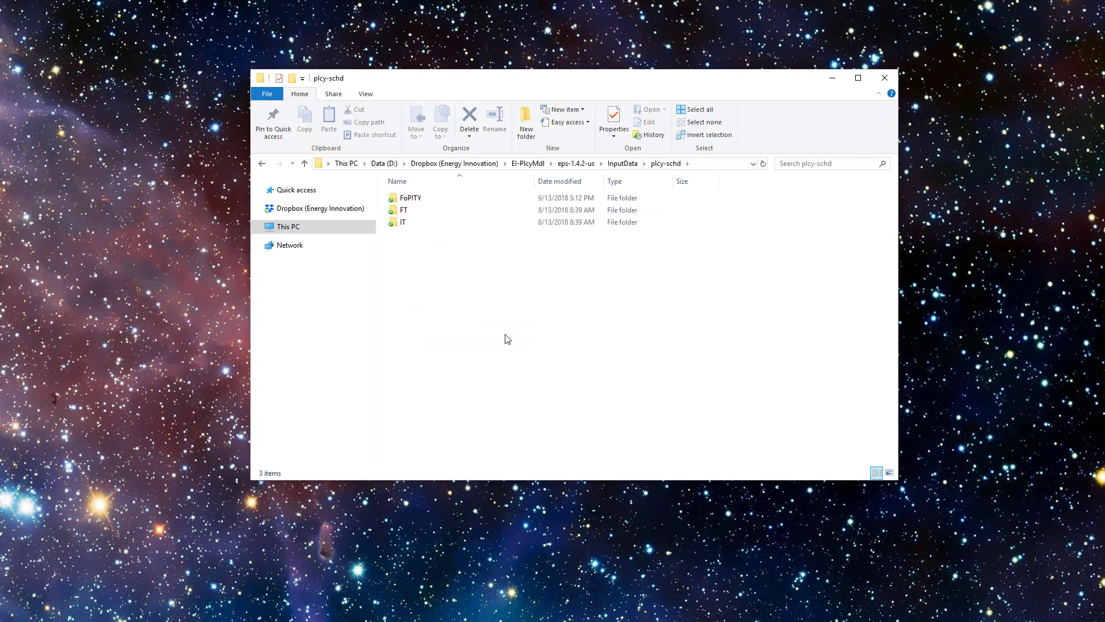
{"action": "double_click", "coordinate": [506, 202]}
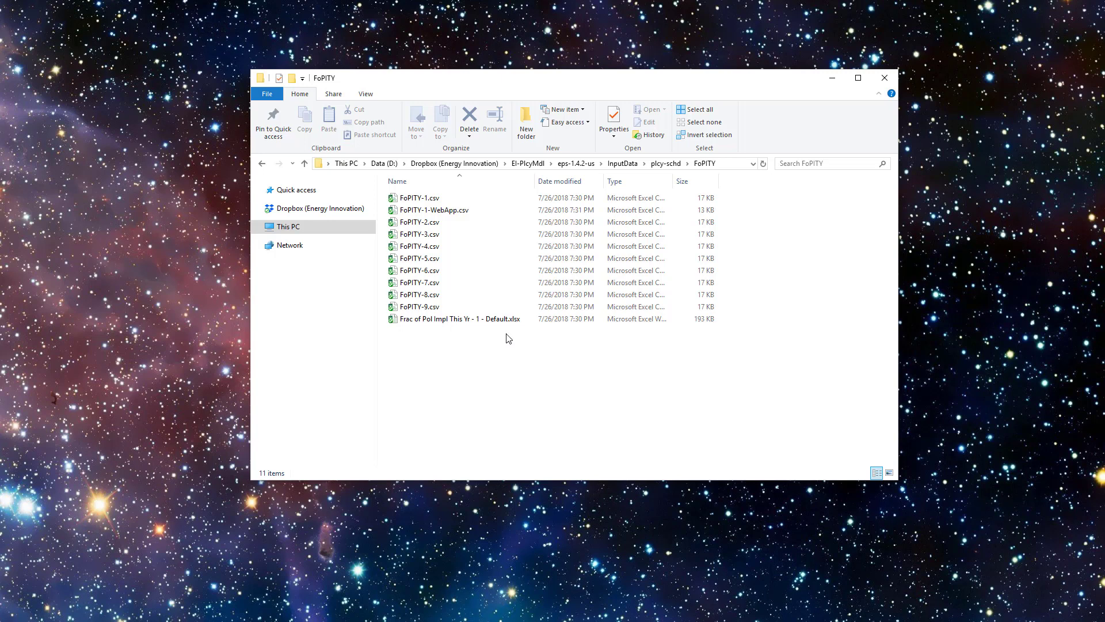
Open Frac of Pol Impl This Yr - 1 - Default.xlsx on its Set Schedules Here sheet
{"action": "double_click", "coordinate": [506, 319]}
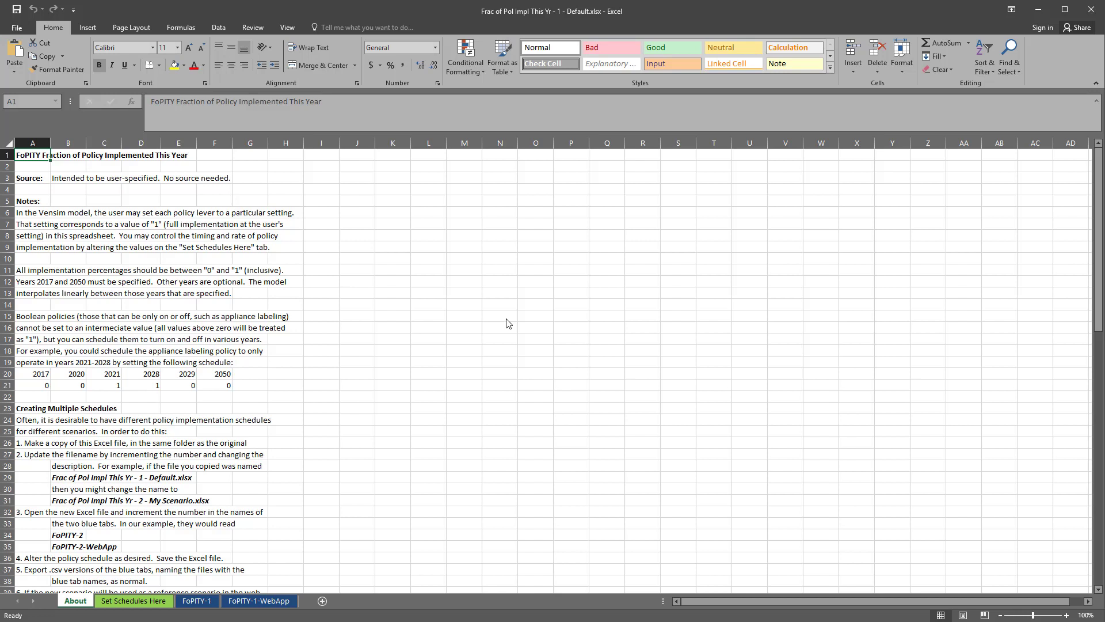
{"action": "left_click", "coordinate": [151, 606]}
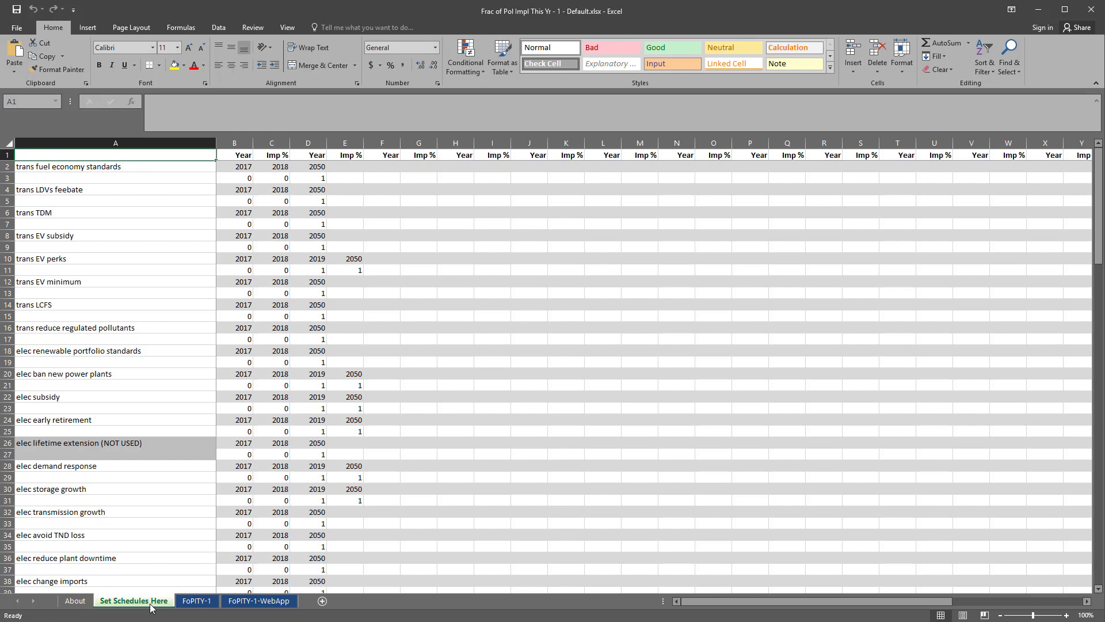
Change the sheet names FoPITY-1 and FoPITY-1-WebApp to FoPITY-2 and FoPITY-2-WebApp
{"action": "left_click", "coordinate": [199, 601]}
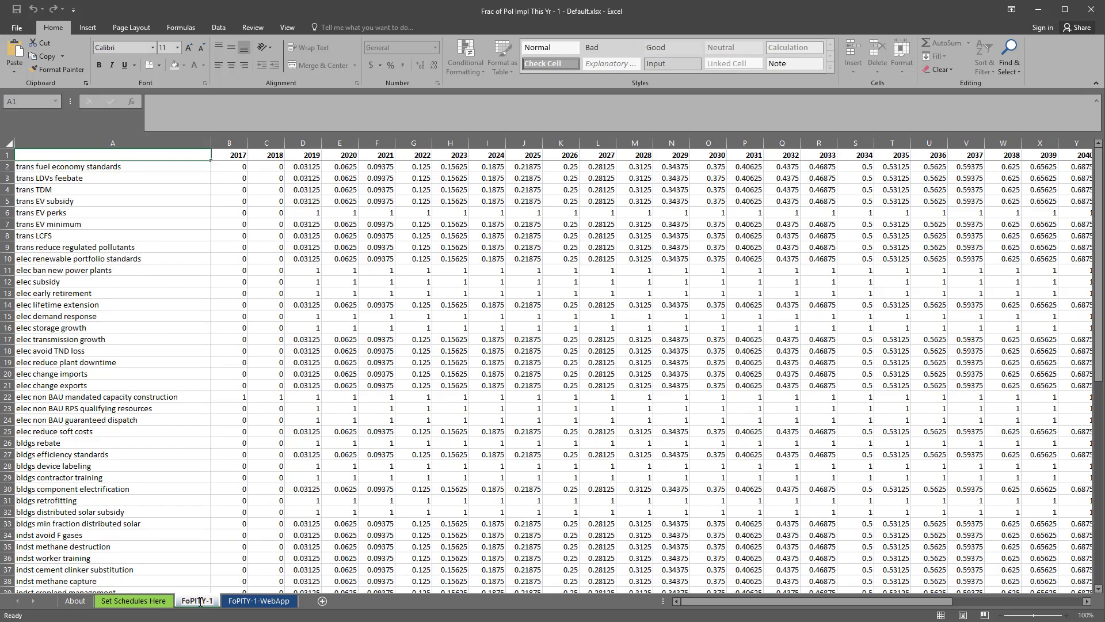
{"action": "key", "text": "BackSpace"}
{"action": "type", "text": "2"}
{"action": "left_click", "coordinate": [257, 600]}
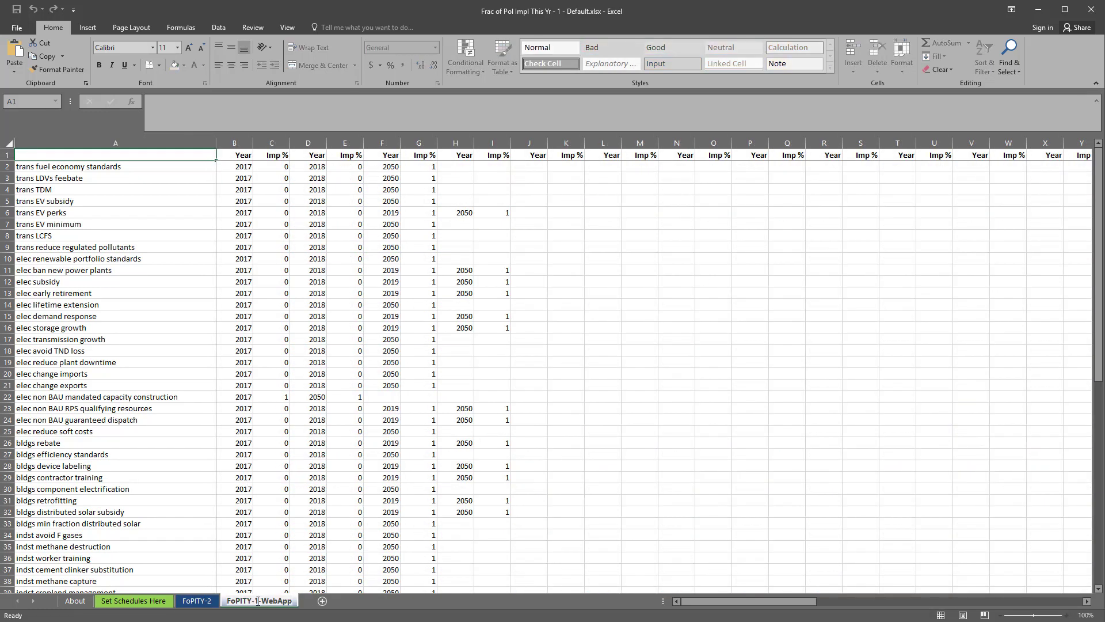
{"action": "key", "text": "BackSpace"}
{"action": "type", "text": "2"}
{"action": "key", "text": "Return"}
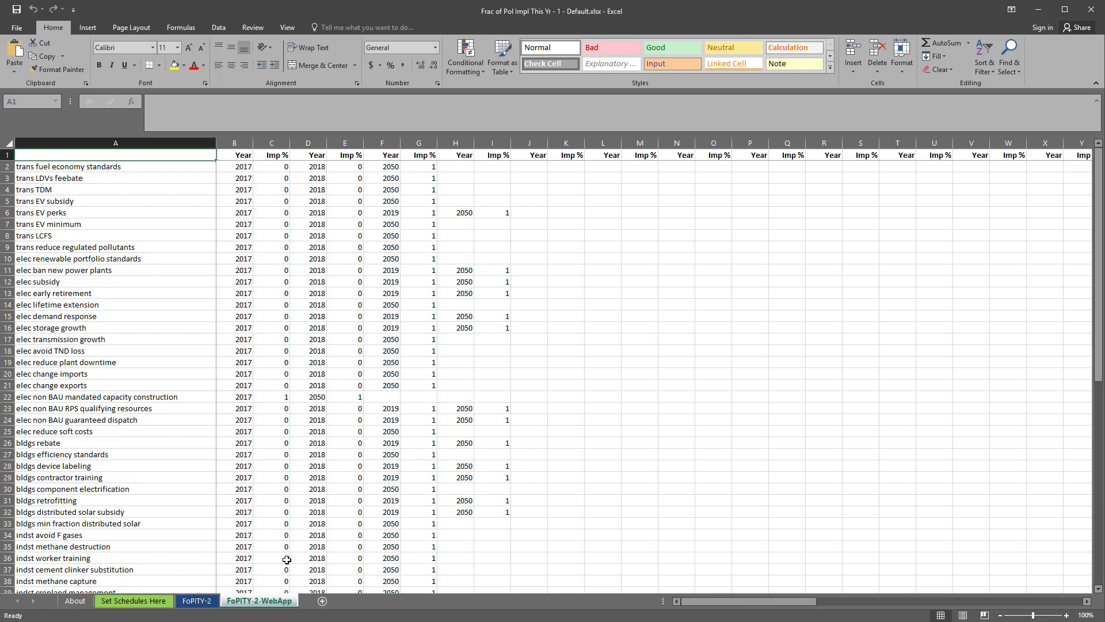
Start Save As, replacing Default with 'My Custom Schedule' in the file name
{"action": "left_click", "coordinate": [18, 28]}
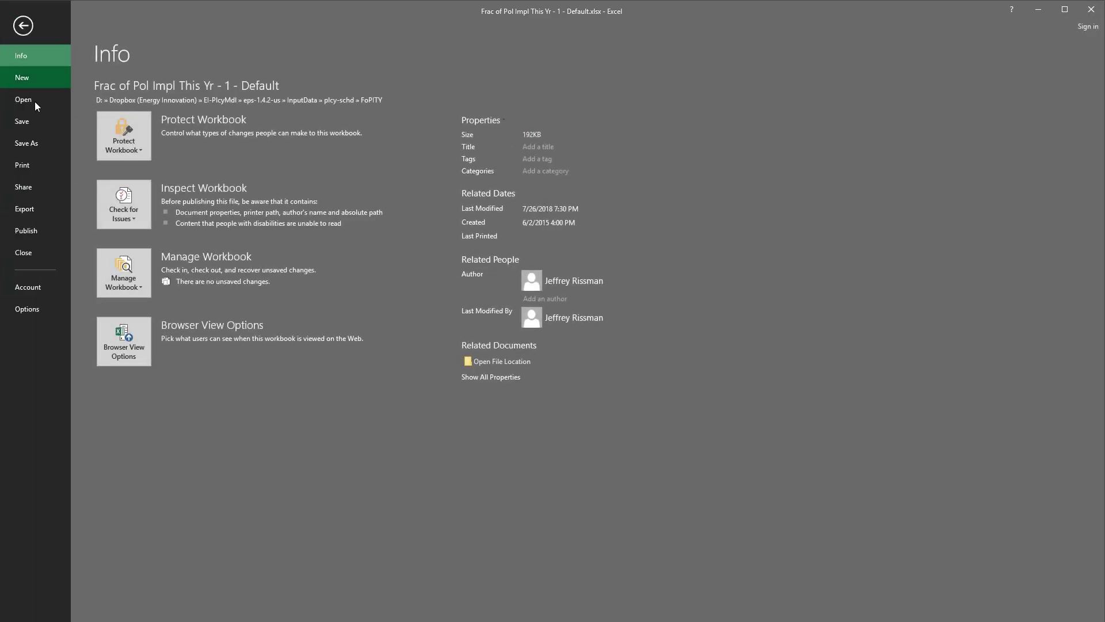
{"action": "left_click", "coordinate": [35, 143]}
{"action": "left_click", "coordinate": [136, 180]}
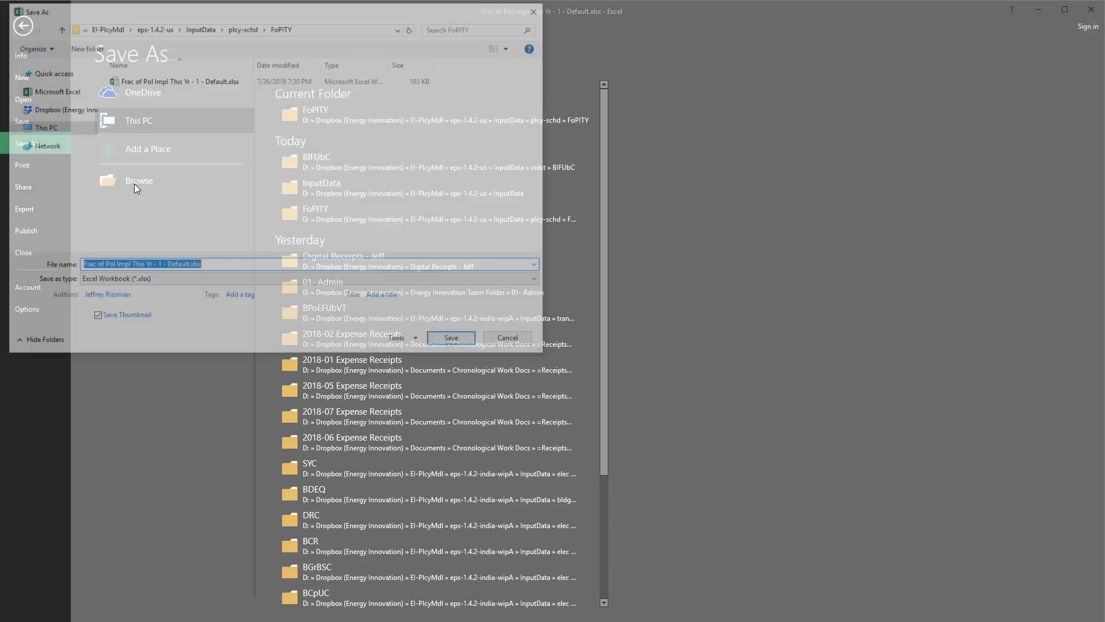
{"action": "left_click", "coordinate": [160, 266]}
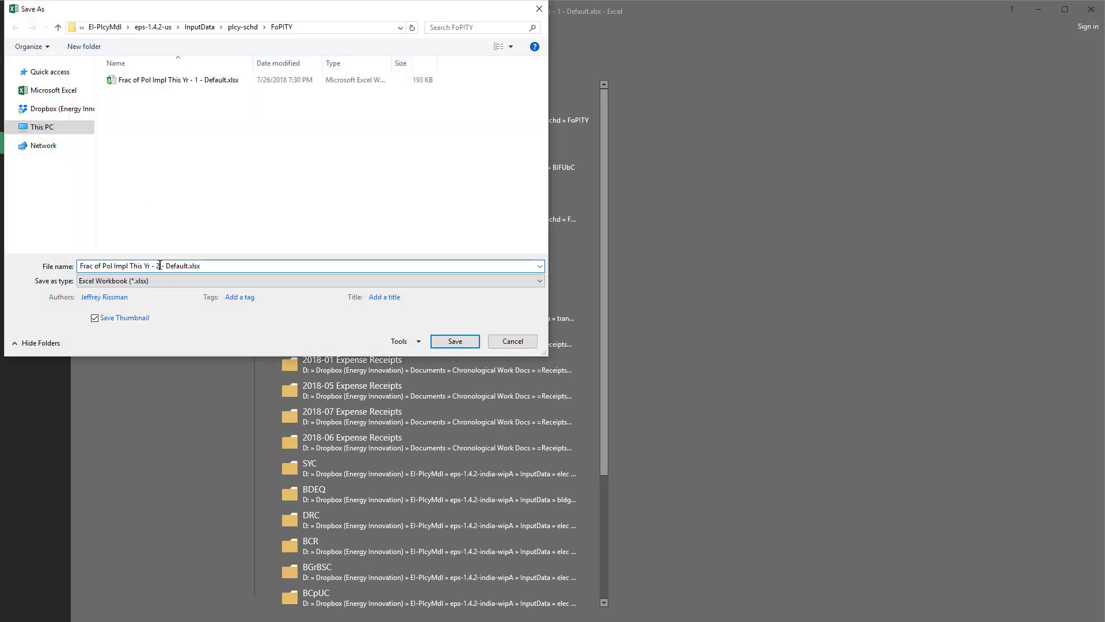
{"action": "key", "text": "shift+Right"}
{"action": "key", "text": "shift+Right"}
{"action": "key", "text": "shift+Right"}
{"action": "key", "text": "shift+Right"}
{"action": "key", "text": "shift+Right"}
{"action": "key", "text": "shift+Right"}
{"action": "key", "text": "shift+Right"}
{"action": "type", "text": "My Custom Sche"}
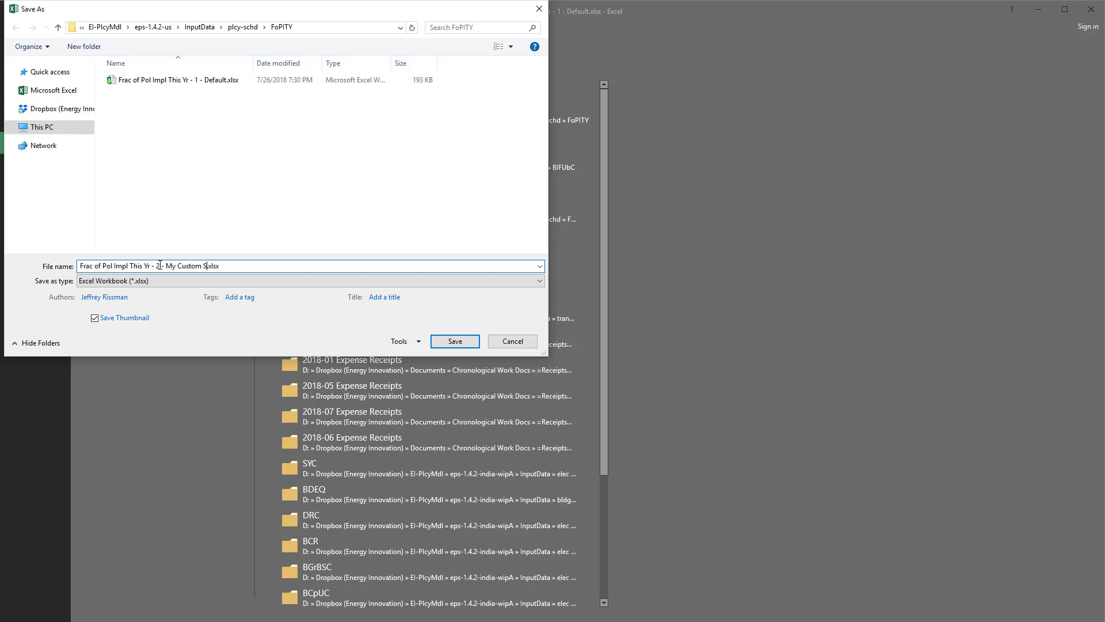
{"action": "type", "text": "dule"}
Save the workbook as 'Frac of Pol Impl This Yr - 2 - My Custom Schedule.xlsx', then choose CSV (MS-DOS) for the FoPITY-2 sheet
{"action": "left_click", "coordinate": [444, 343]}
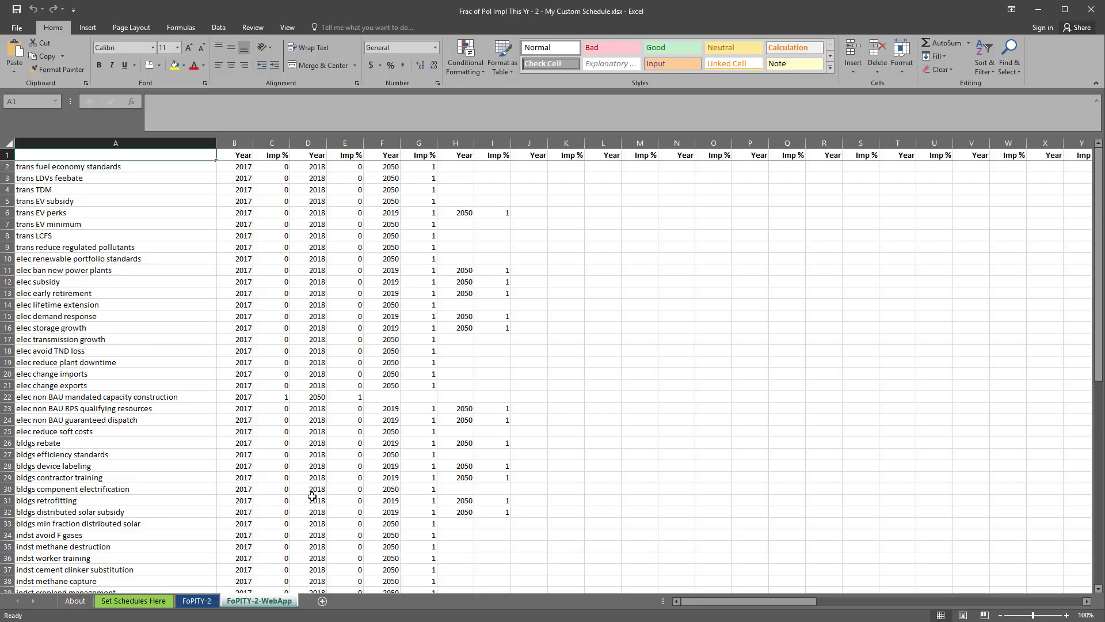
{"action": "left_click", "coordinate": [197, 601]}
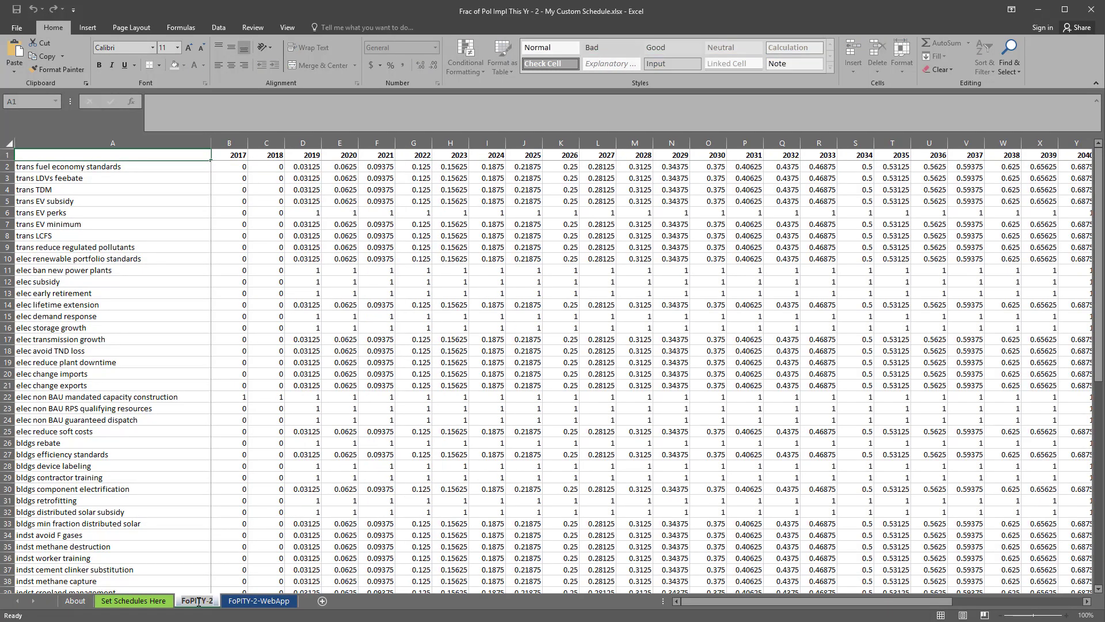
{"action": "left_click", "coordinate": [17, 28]}
{"action": "left_click", "coordinate": [40, 139]}
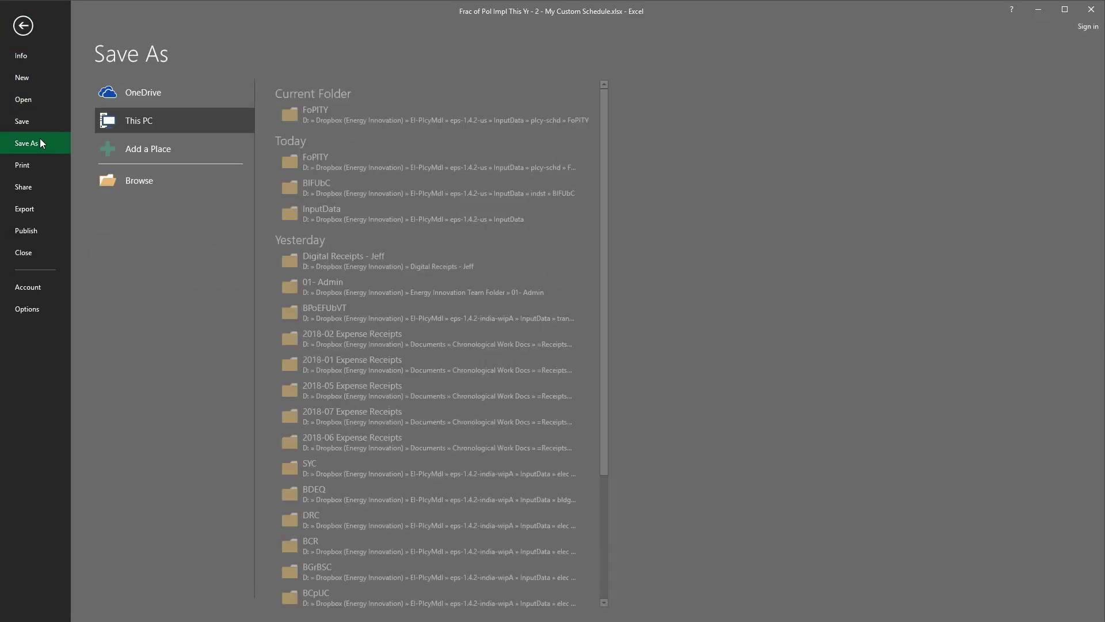
{"action": "left_click", "coordinate": [147, 182]}
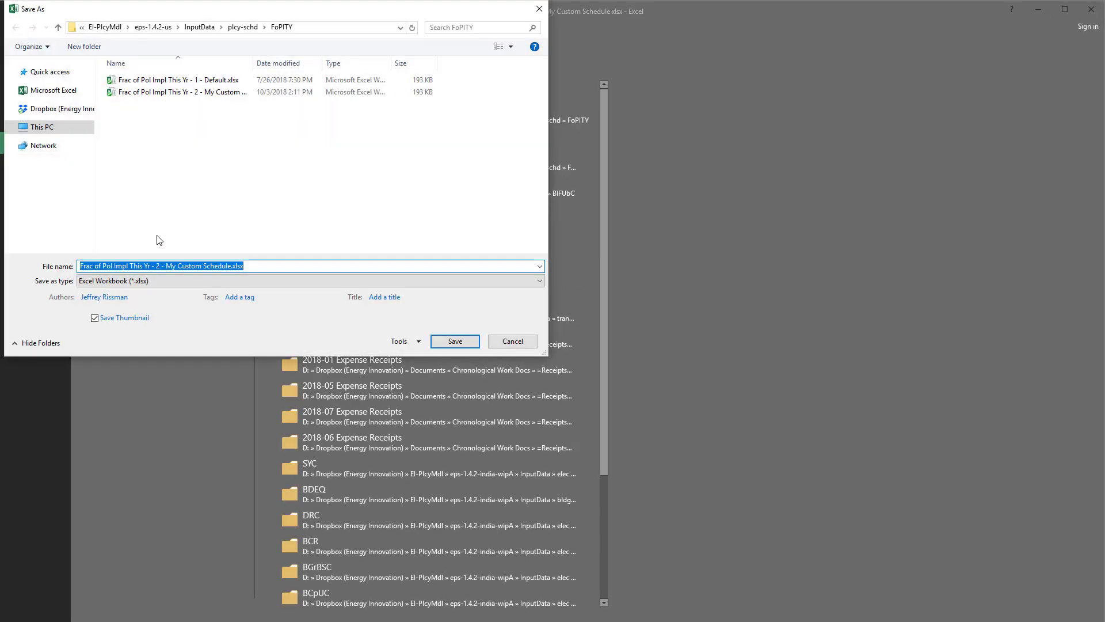
{"action": "left_click", "coordinate": [159, 280]}
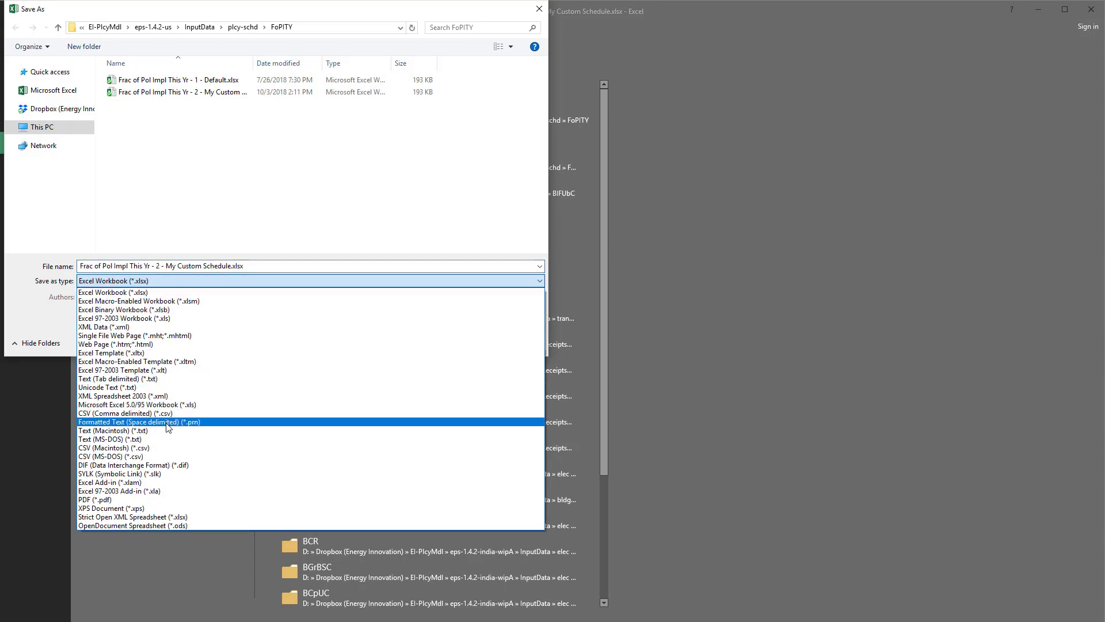
{"action": "left_click", "coordinate": [171, 455]}
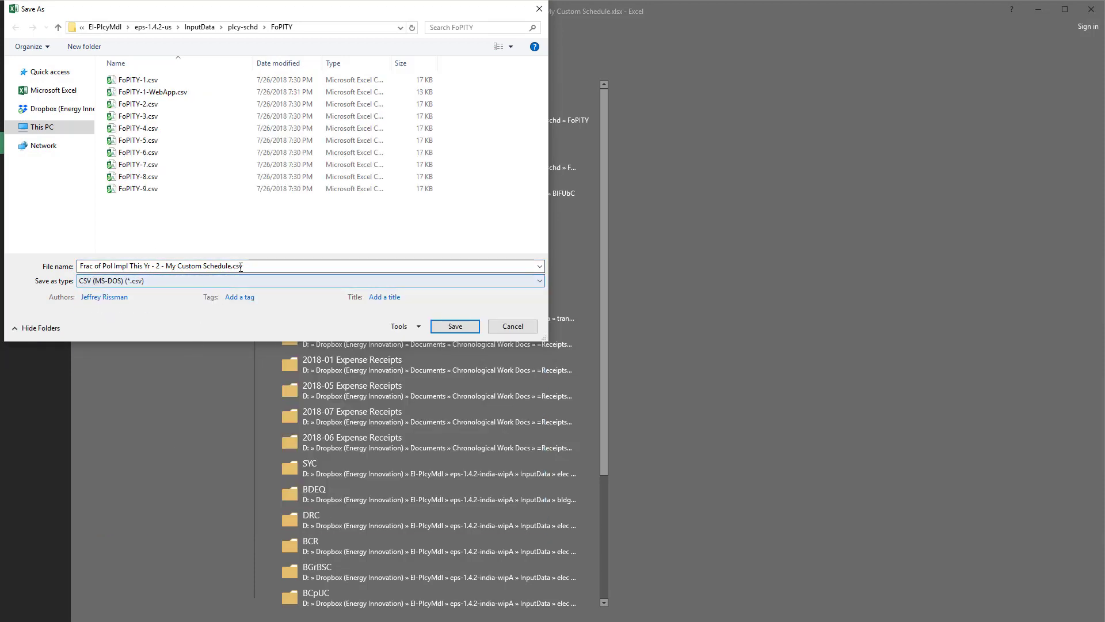
Save the sheet as FoPITY-2.csv, replacing the old file and keeping only the current sheet in CSV format
{"action": "left_click_drag", "start_coordinate": [81, 266], "coordinate": [241, 267]}
{"action": "type", "text": "FoPITY-2"}
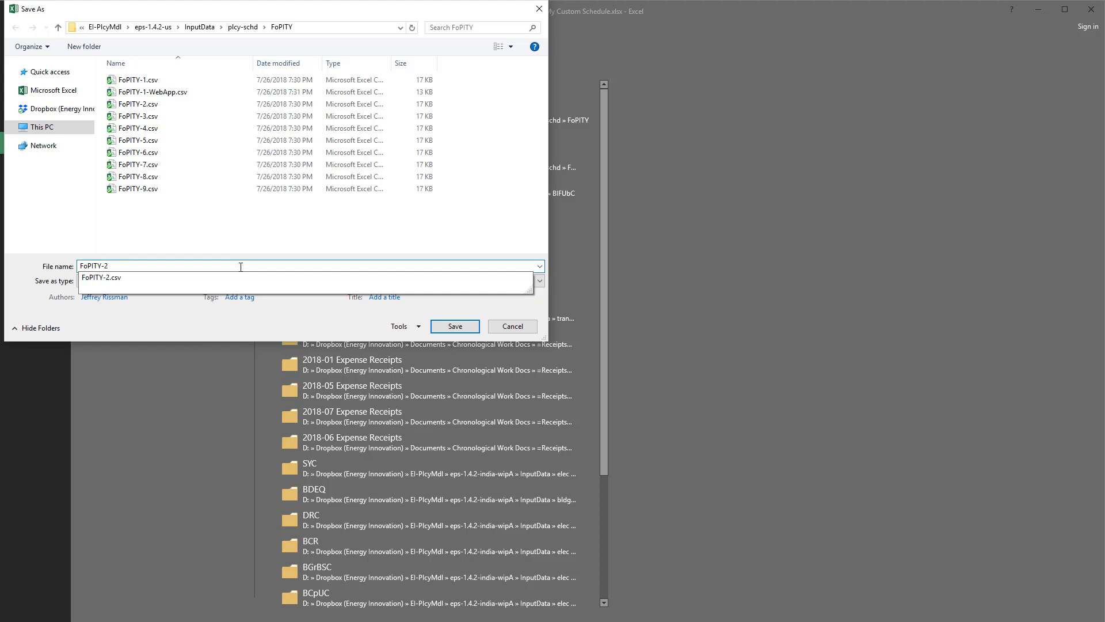
{"action": "left_click", "coordinate": [224, 278]}
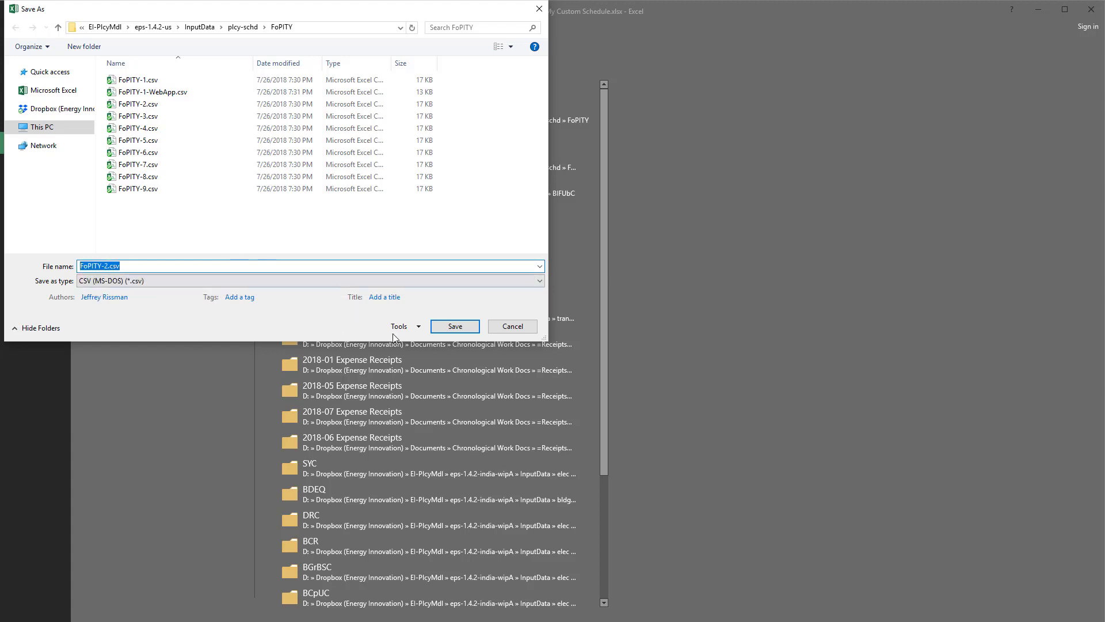
{"action": "left_click", "coordinate": [452, 325]}
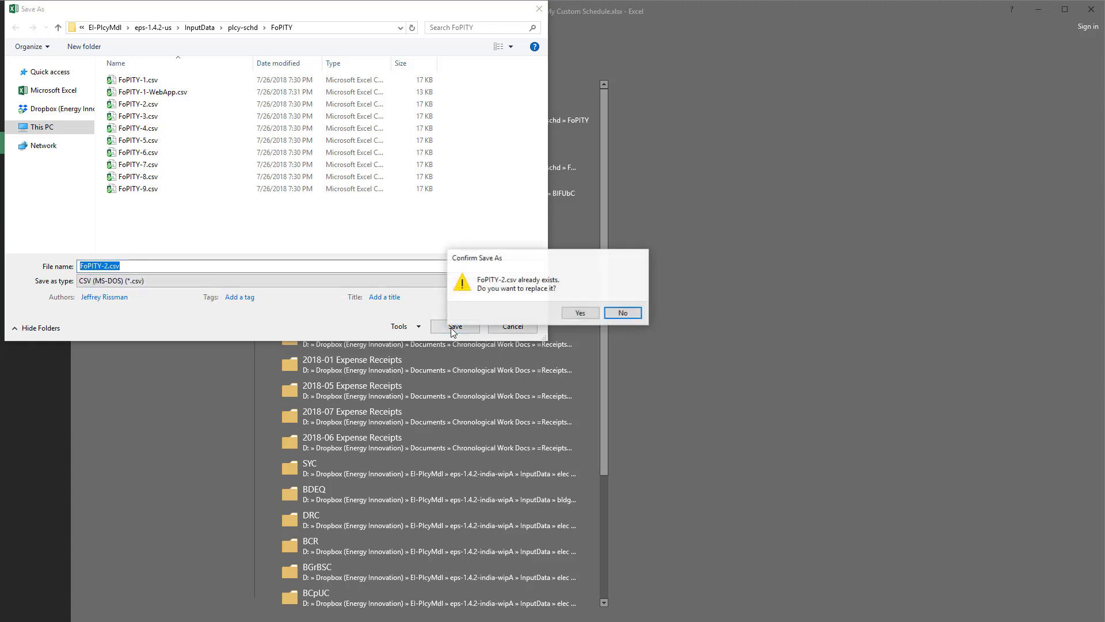
{"action": "left_click", "coordinate": [569, 318]}
{"action": "left_click", "coordinate": [535, 351]}
{"action": "left_click", "coordinate": [510, 349]}
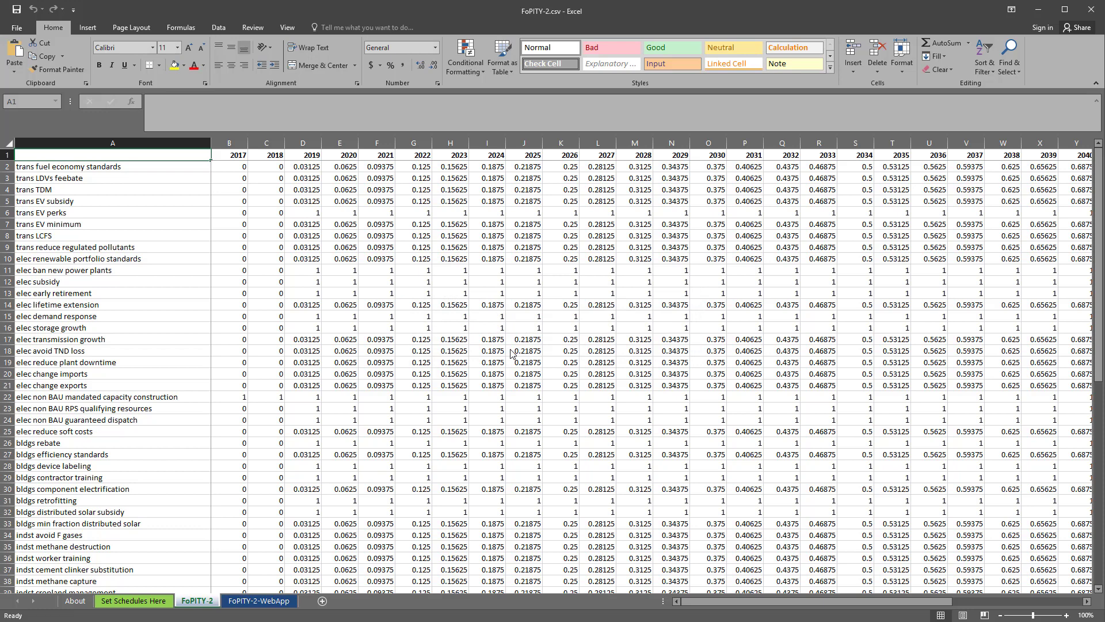
Minimize Excel and open EPS.vpm from the eps-1.4.2-us folder in File Explorer
{"action": "left_click", "coordinate": [1040, 10]}
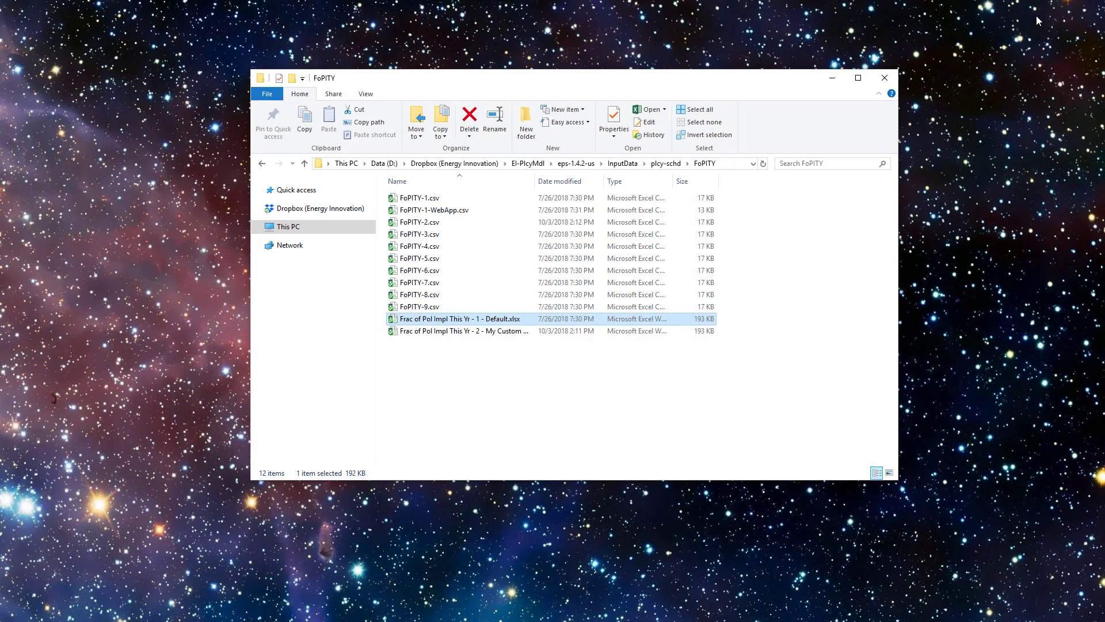
{"action": "left_click", "coordinate": [576, 163]}
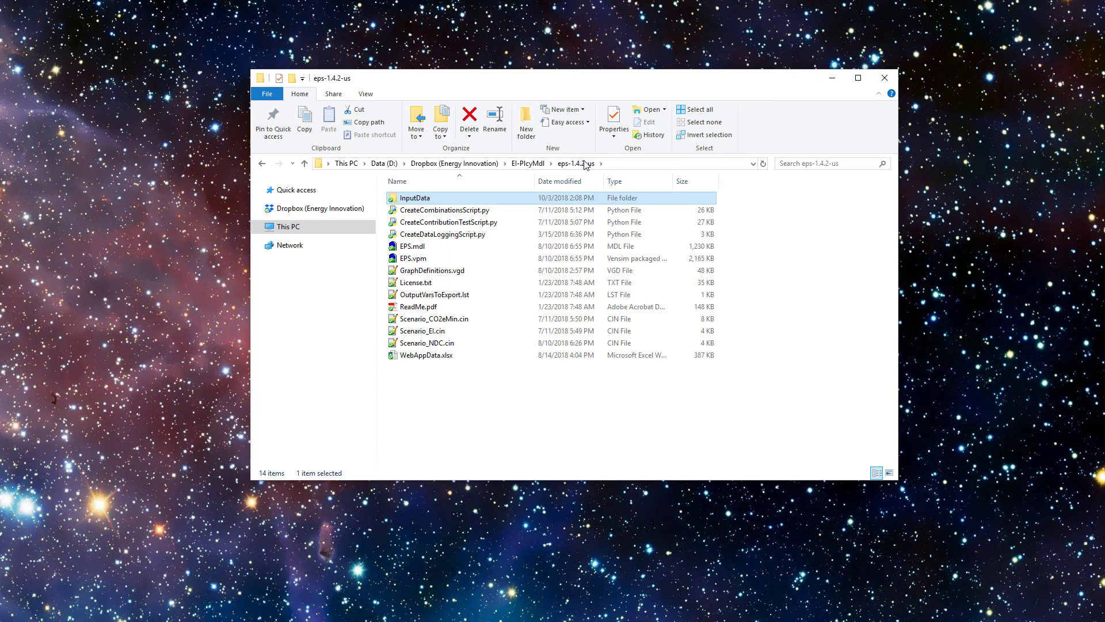
{"action": "double_click", "coordinate": [499, 259]}
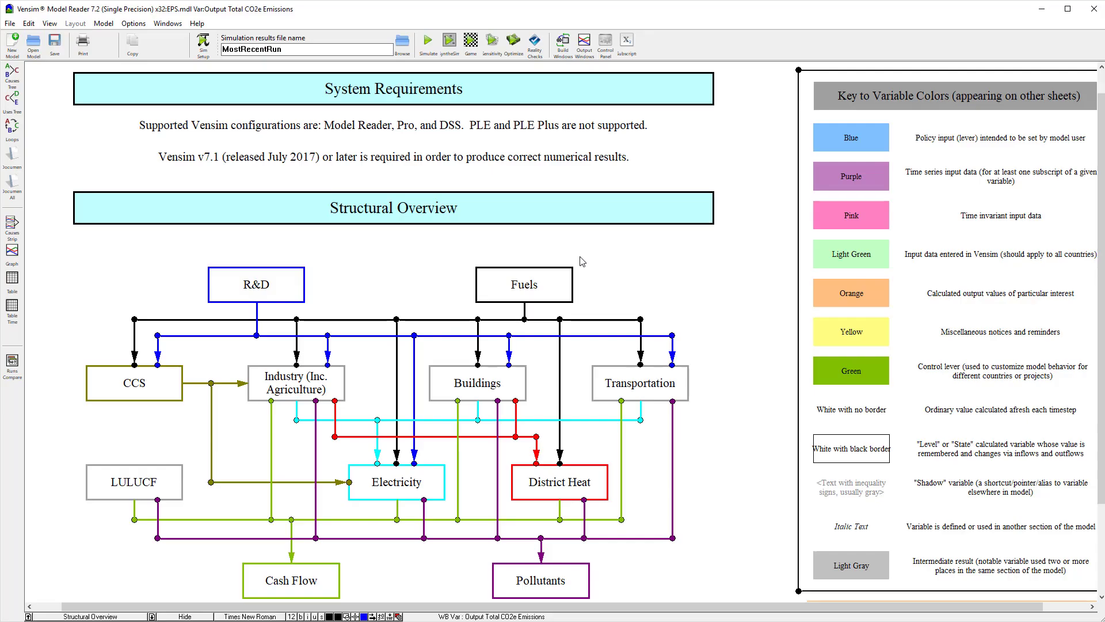
Switch to the Policy Control Center view and drag the diagram to show the Implementation Schedule Selector
{"action": "left_click", "coordinate": [119, 616]}
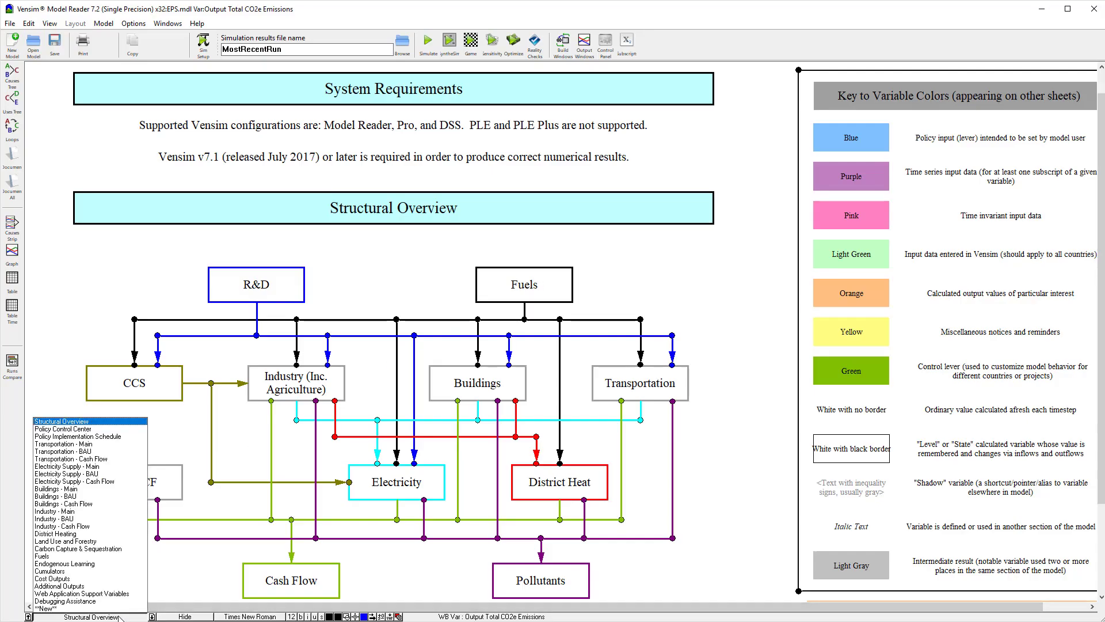
{"action": "left_click", "coordinate": [121, 429]}
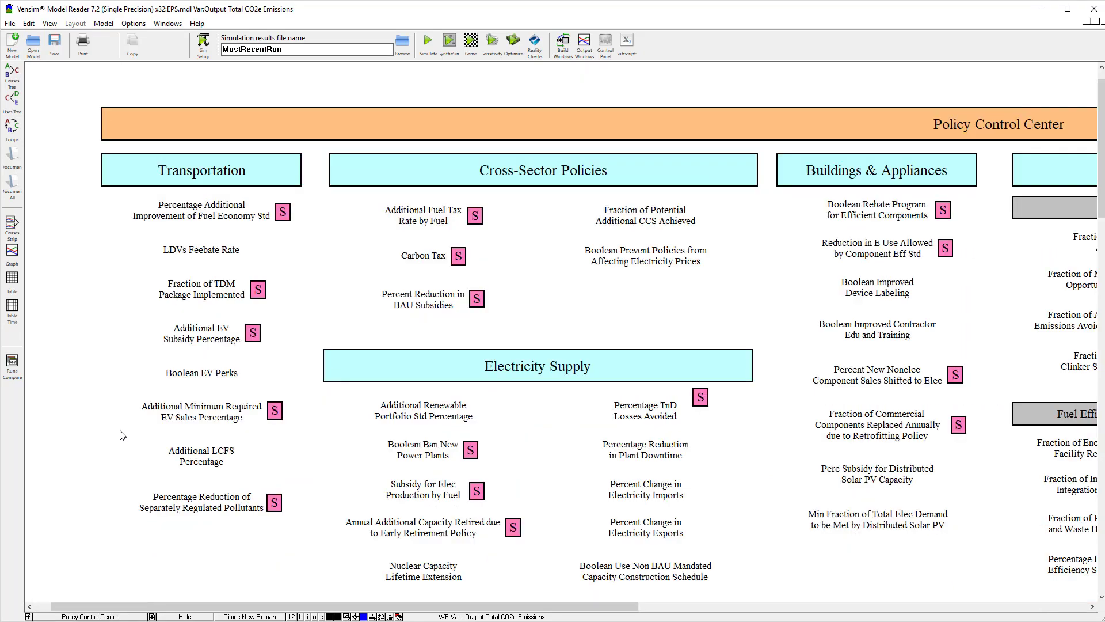
{"action": "left_click_drag", "start_coordinate": [747, 548], "coordinate": [402, 337]}
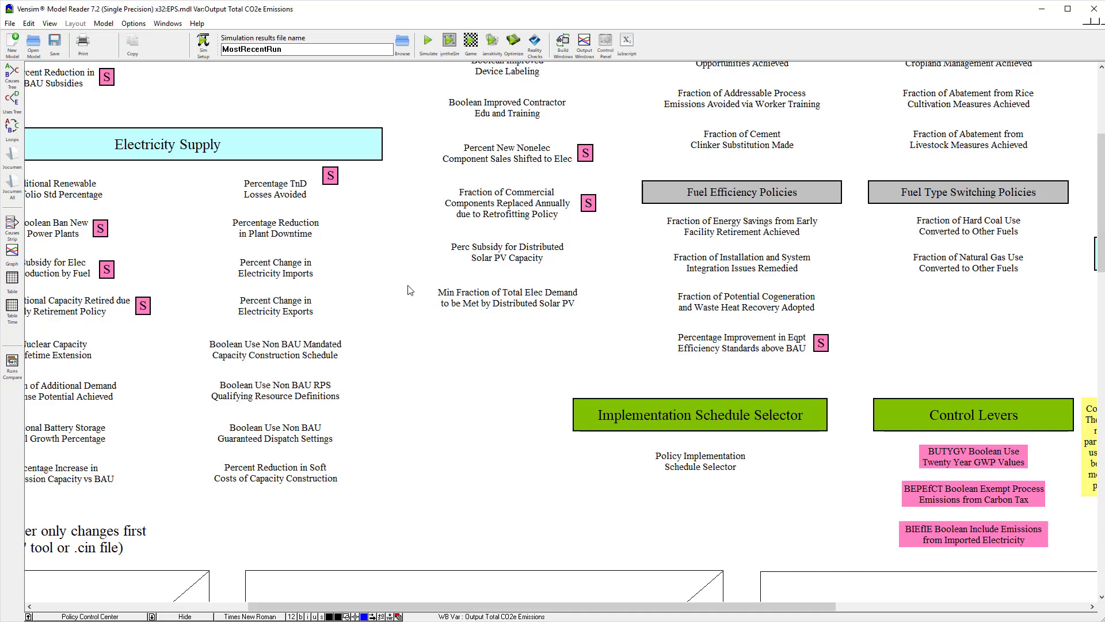
Start SyntheSim and load Scenario_EI.cin, resetting onscreen changes so the schedule selector reads 2
{"action": "left_click", "coordinate": [449, 41]}
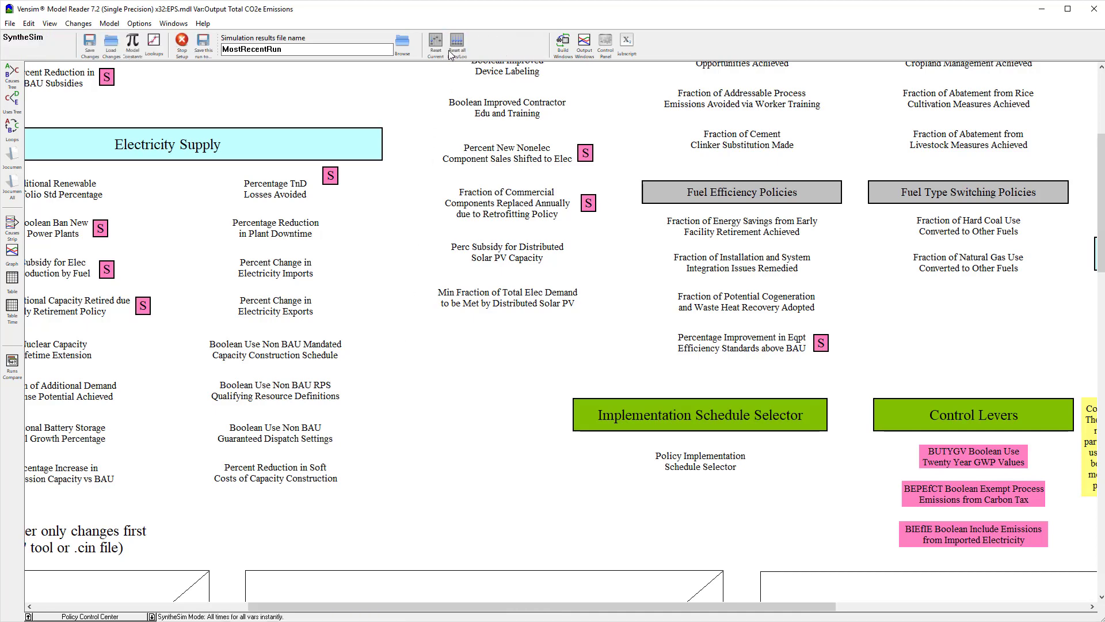
{"action": "left_click", "coordinate": [111, 46]}
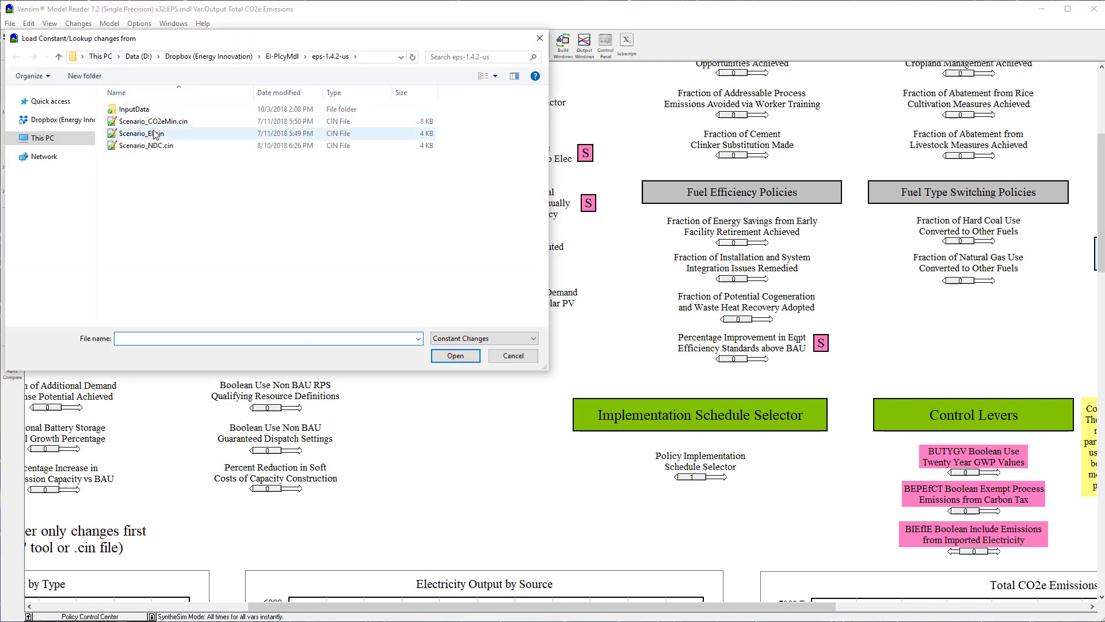
{"action": "left_click", "coordinate": [159, 134]}
{"action": "left_click", "coordinate": [441, 360]}
{"action": "left_click", "coordinate": [539, 354]}
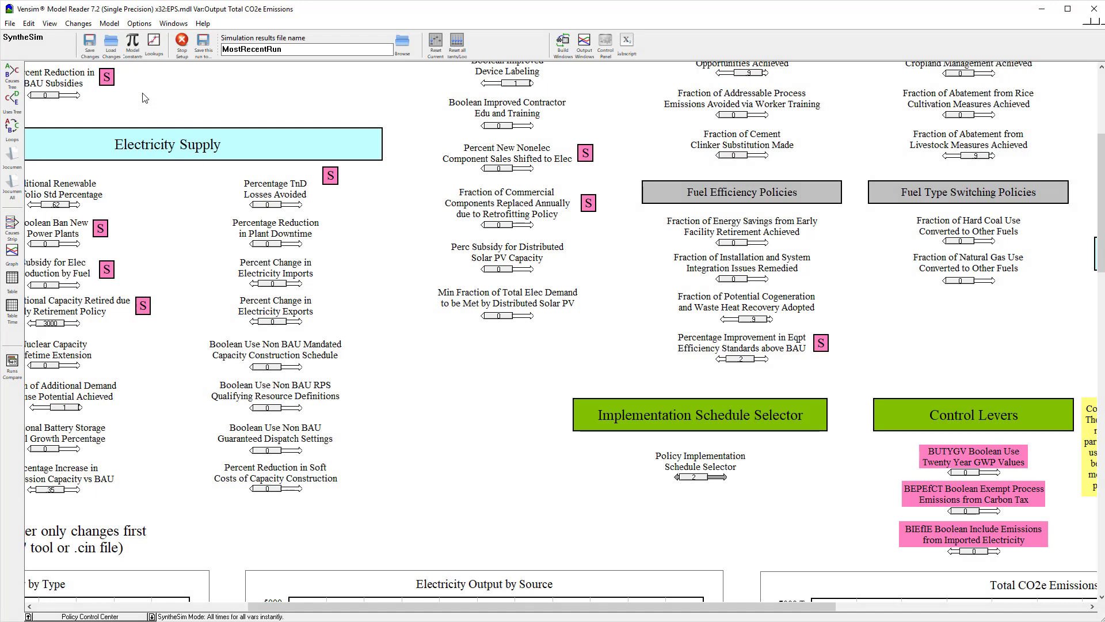
Save the constant changes as Scenario_Example.cin, based on the Scenario_EI.cin file name
{"action": "left_click", "coordinate": [90, 46]}
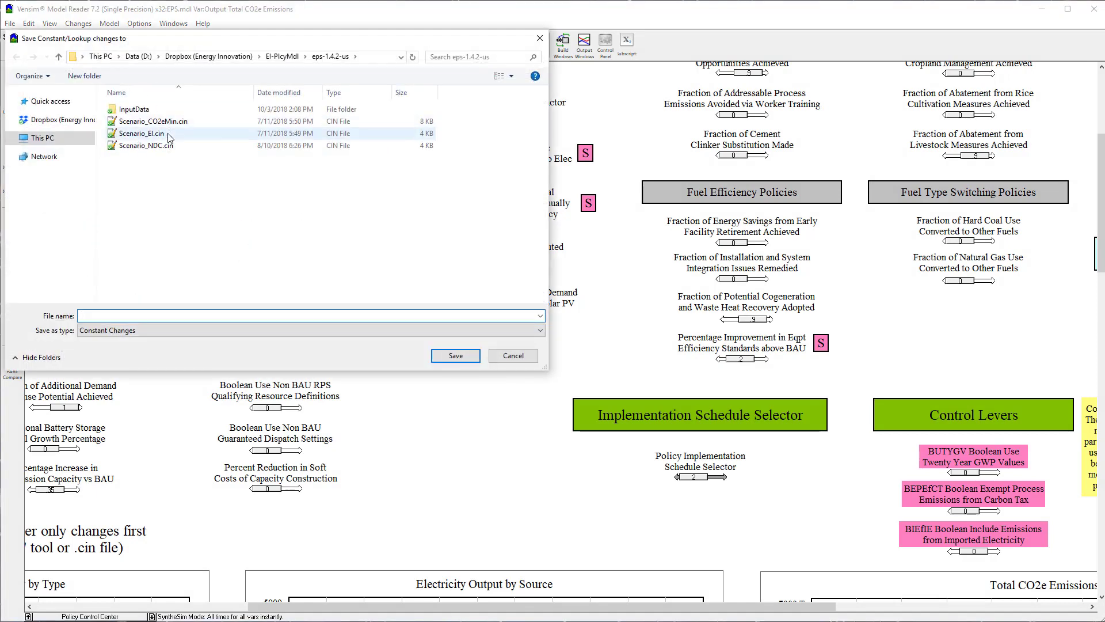
{"action": "left_click", "coordinate": [170, 136]}
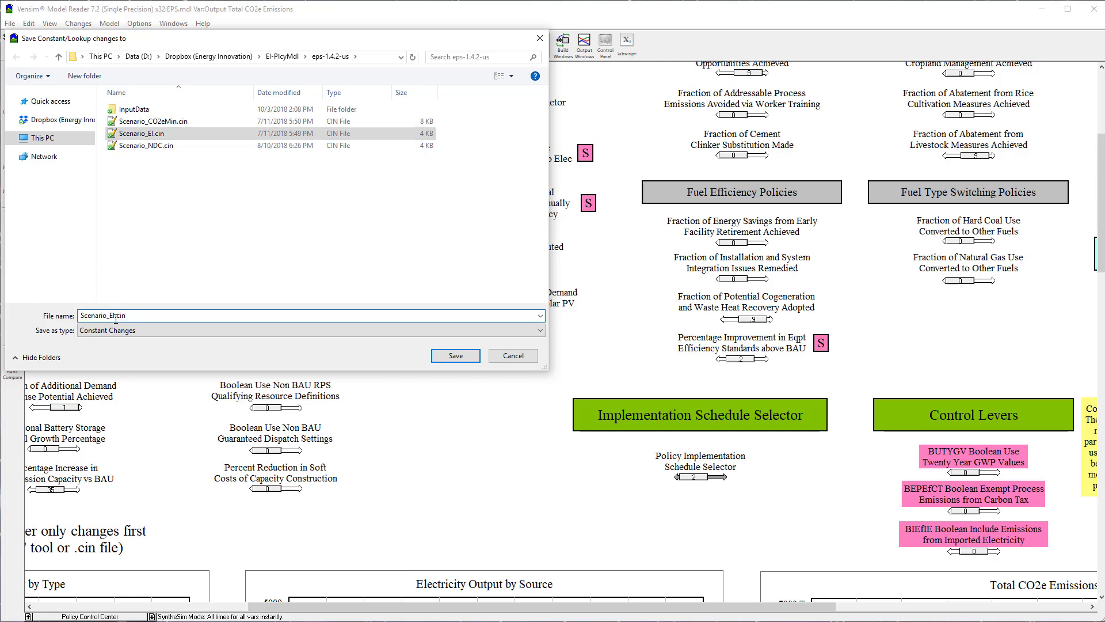
{"action": "key", "text": "BackSpace"}
{"action": "key", "text": "BackSpace"}
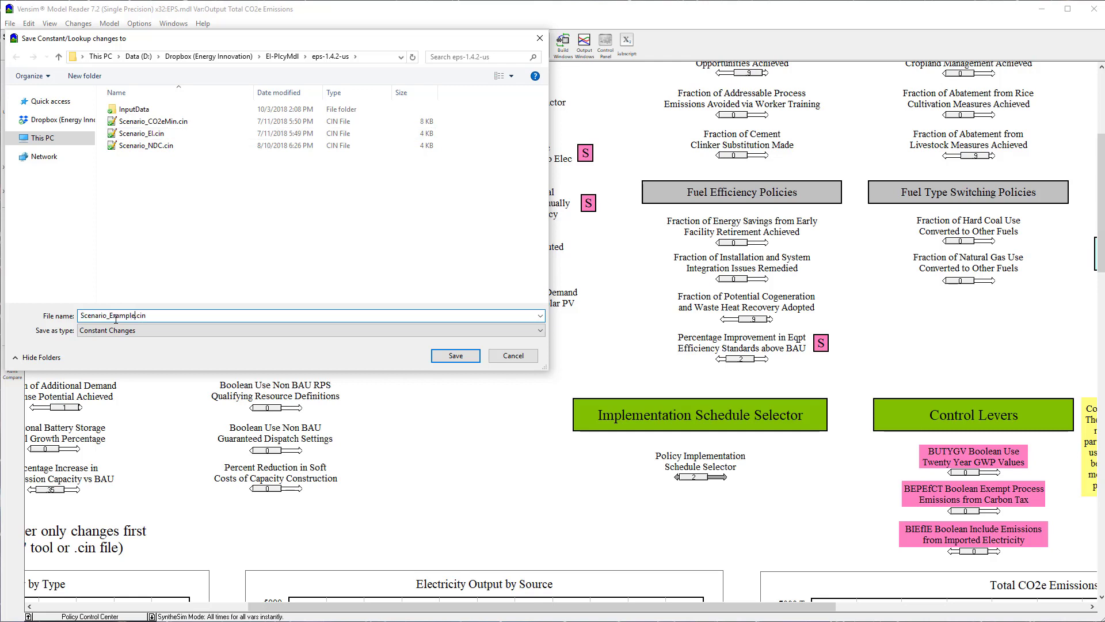
{"action": "left_click", "coordinate": [450, 357]}
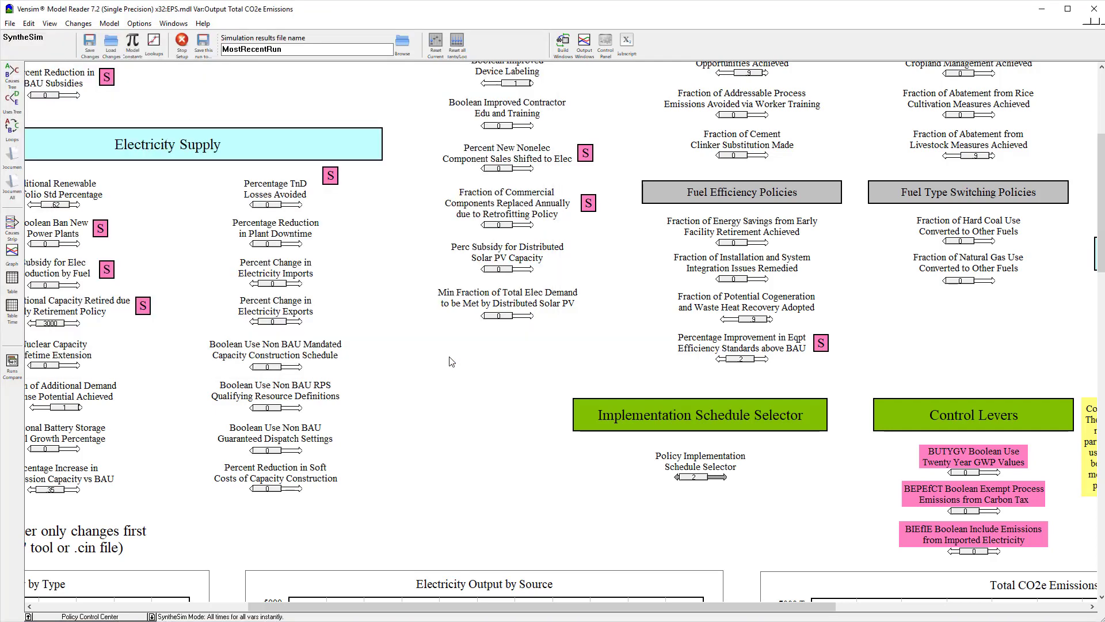